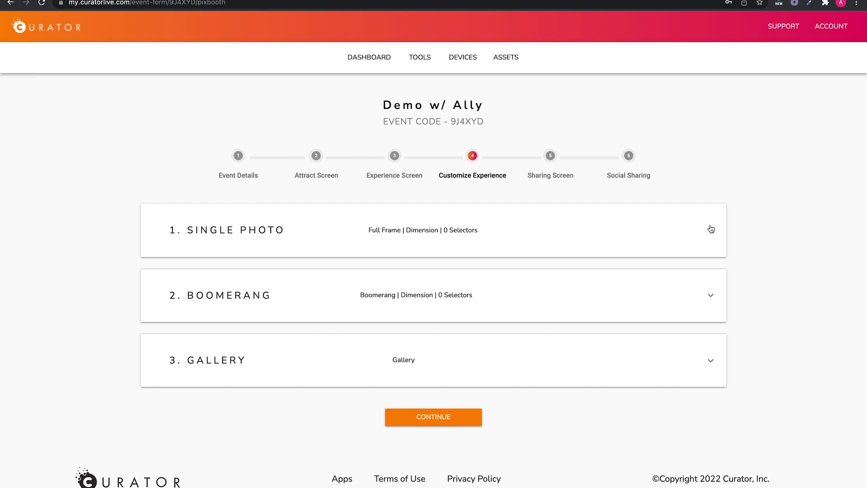
pyautogui.click(711, 229)
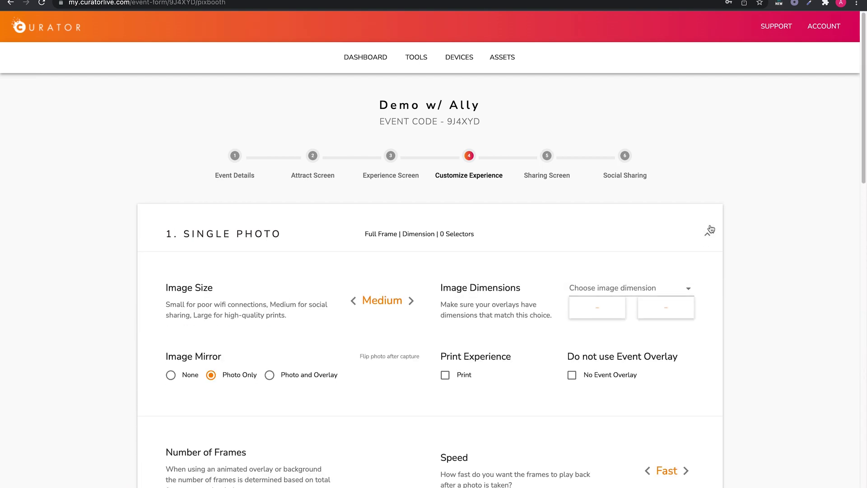
pyautogui.scroll(-3, 711, 229)
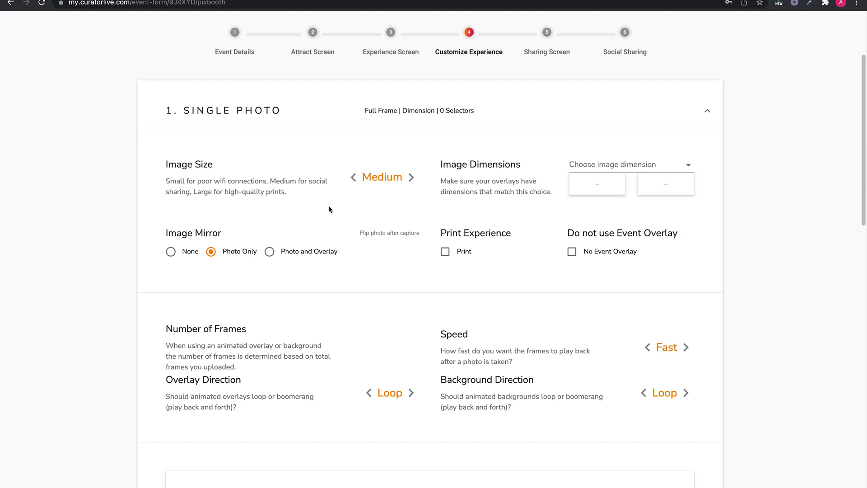
pyautogui.tripleClick(190, 235)
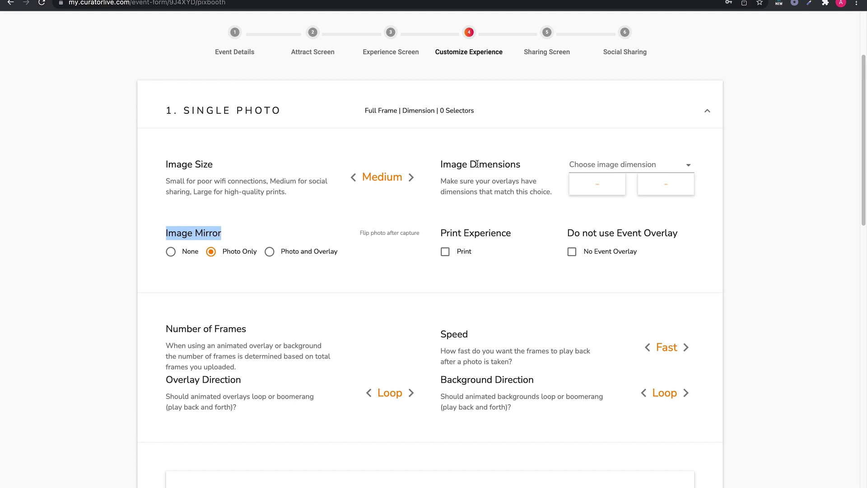
pyautogui.tripleClick(477, 163)
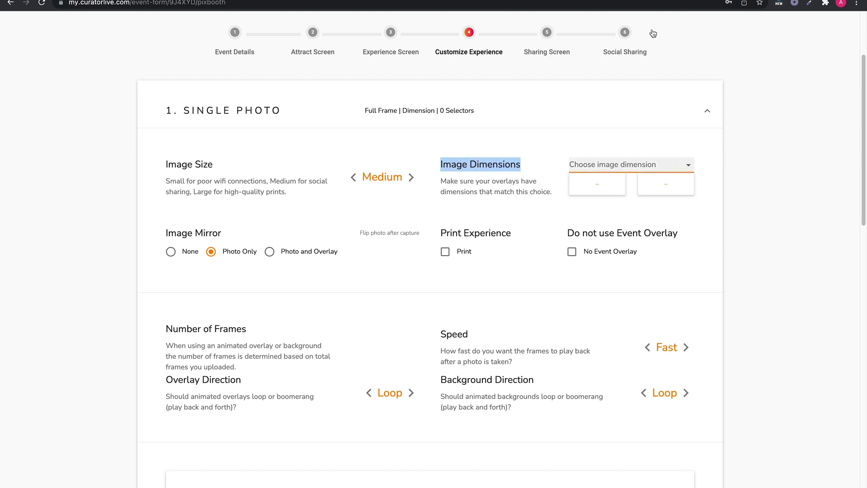
# Enter a custom Single Photo image size of 2000 wide by 300 high
pyautogui.click(598, 185)
pyautogui.click(598, 185)
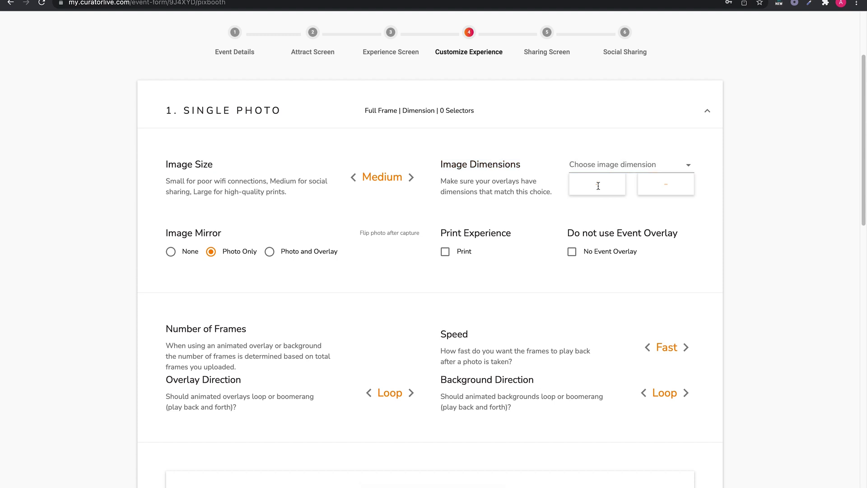
pyautogui.write('2000')
pyautogui.click(653, 187)
pyautogui.write('300')
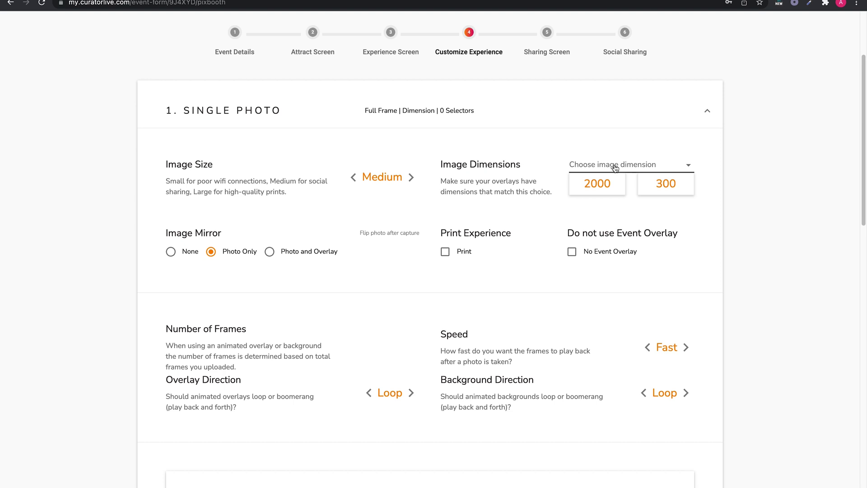
# Switch the Single Photo image dimensions to the Square preset, 1600 by 1600
pyautogui.click(614, 168)
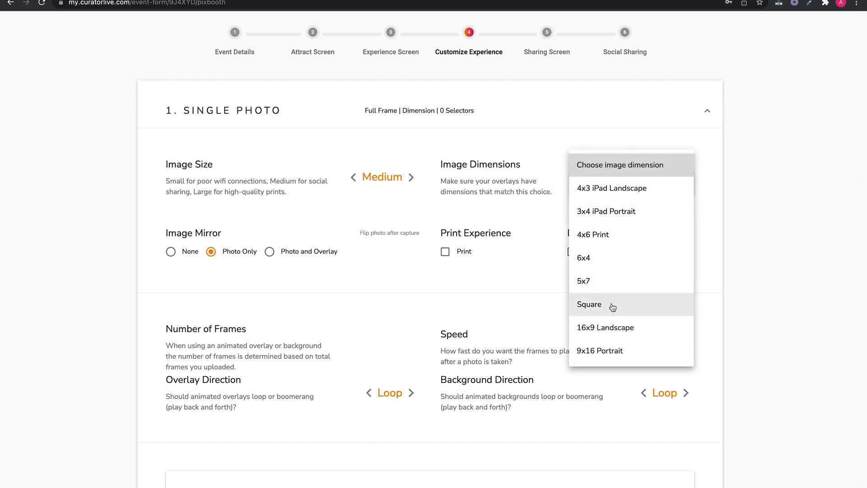
pyautogui.click(611, 304)
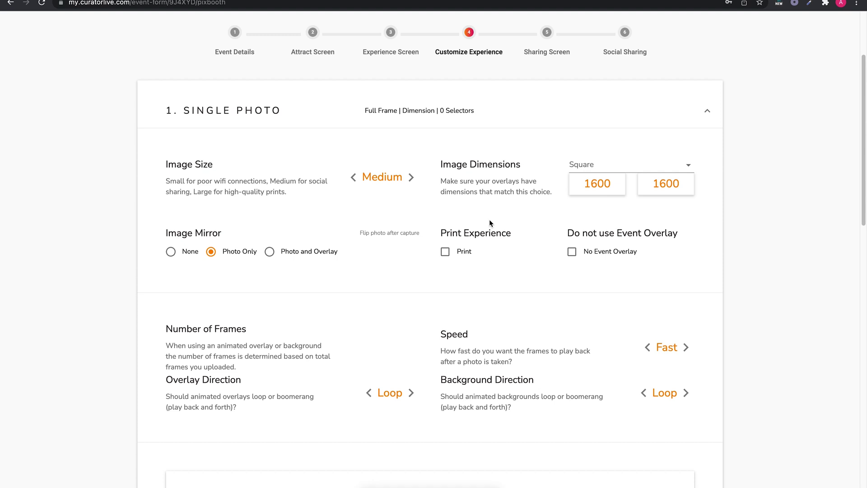
pyautogui.moveTo(565, 233); pyautogui.dragTo(678, 240)
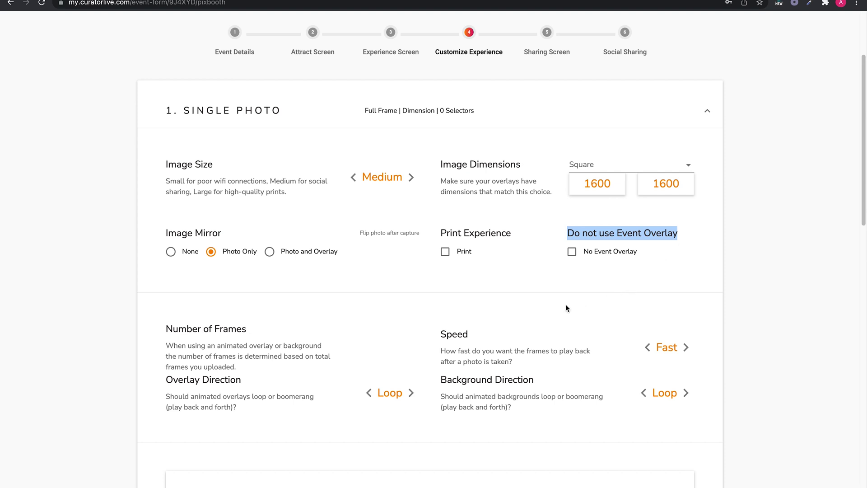
# Scroll down to the Selector Assets Props library showing Rainbow Wig and Curlers
pyautogui.scroll(-3, 565, 308)
pyautogui.scroll(-2, 566, 307)
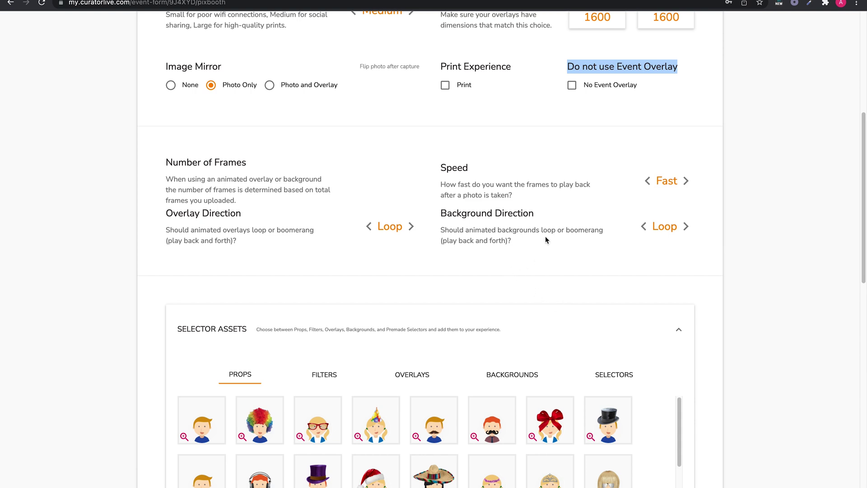
pyautogui.scroll(-3, 559, 283)
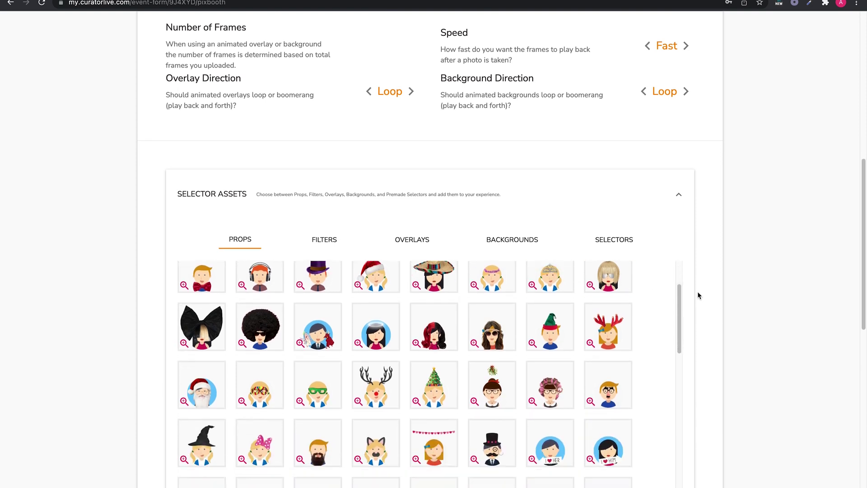
pyautogui.scroll(-3, 699, 294)
pyautogui.scroll(2, 551, 290)
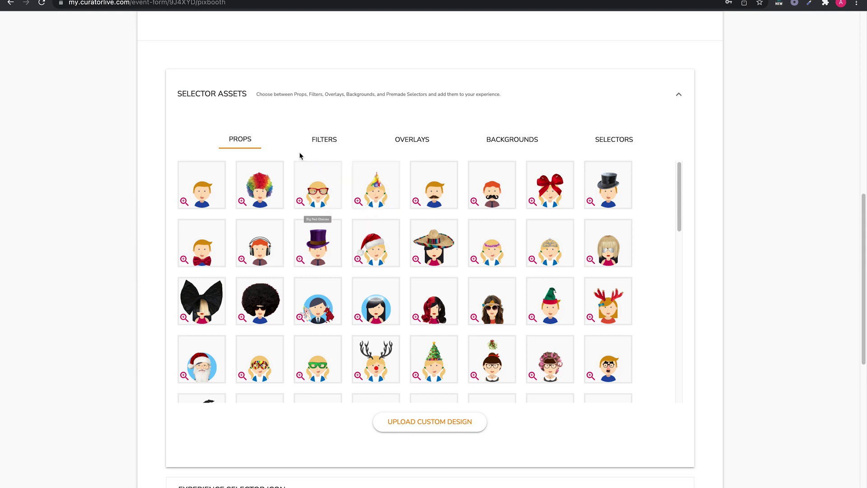
pyautogui.scroll(-1, 249, 140)
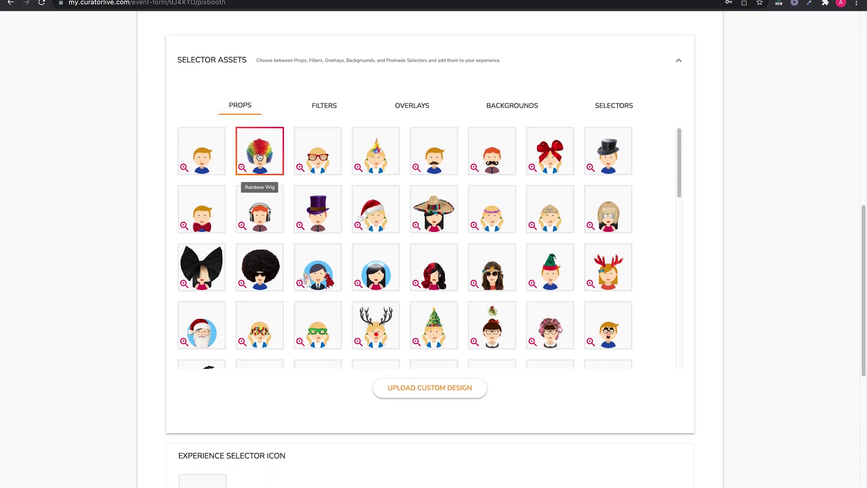
# Add the Rainbow Wig and Big Red Glasses props and the black-and-white and Sepia filters as selector icons
pyautogui.click(260, 156)
pyautogui.click(314, 154)
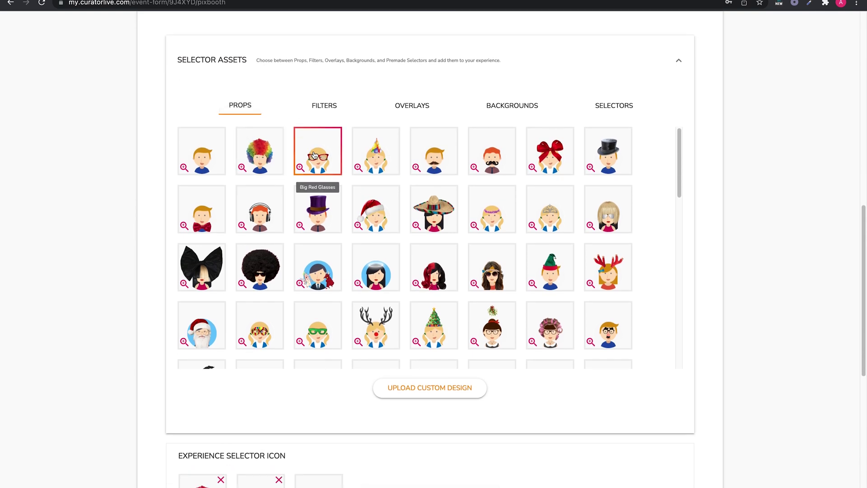
pyautogui.click(327, 112)
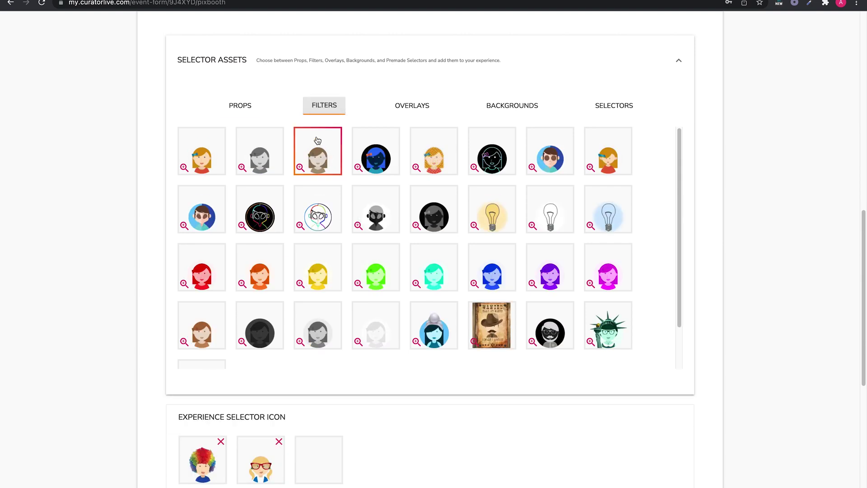
pyautogui.click(266, 156)
pyautogui.click(312, 157)
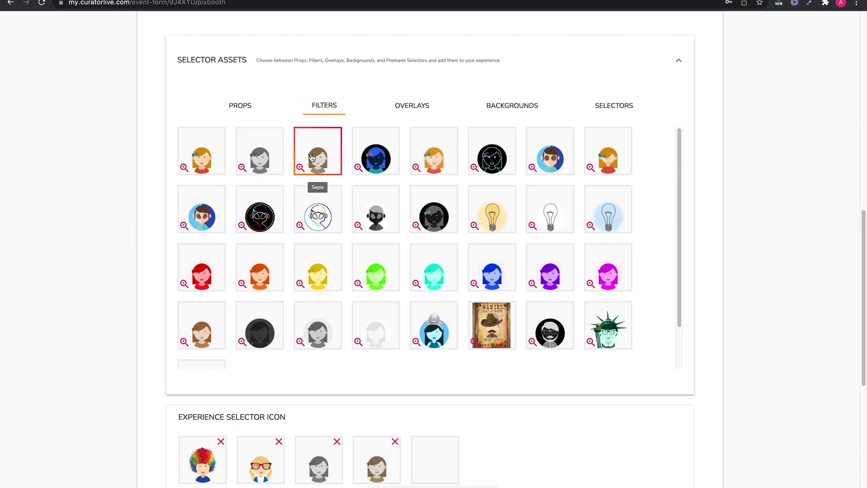
# Add the portrait Eiffel Tower and Pyramid Portrait Backdrop backgrounds as selector icons
pyautogui.click(501, 105)
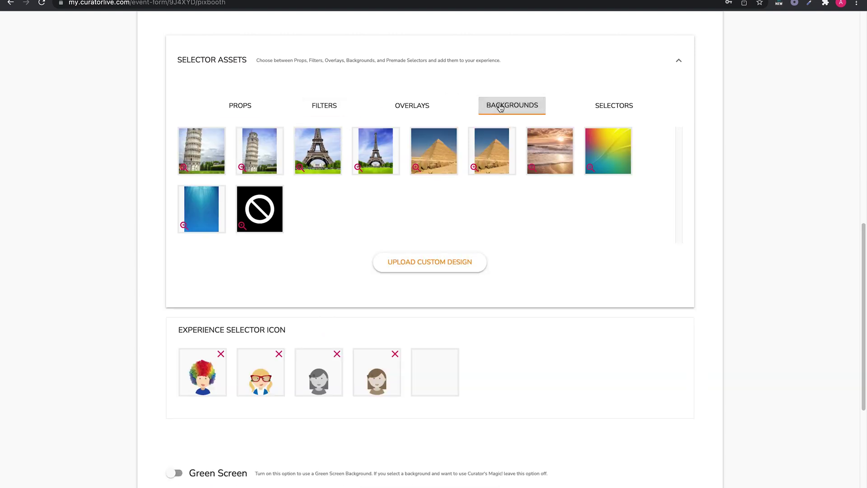
pyautogui.click(374, 151)
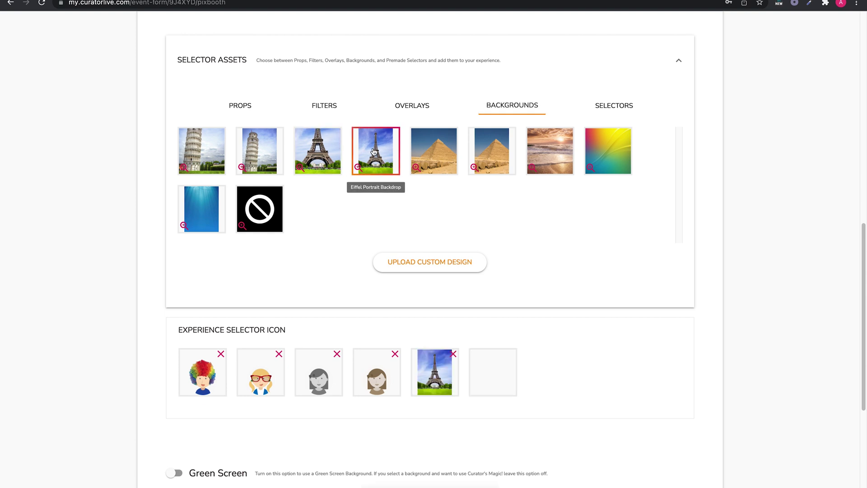
pyautogui.click(493, 161)
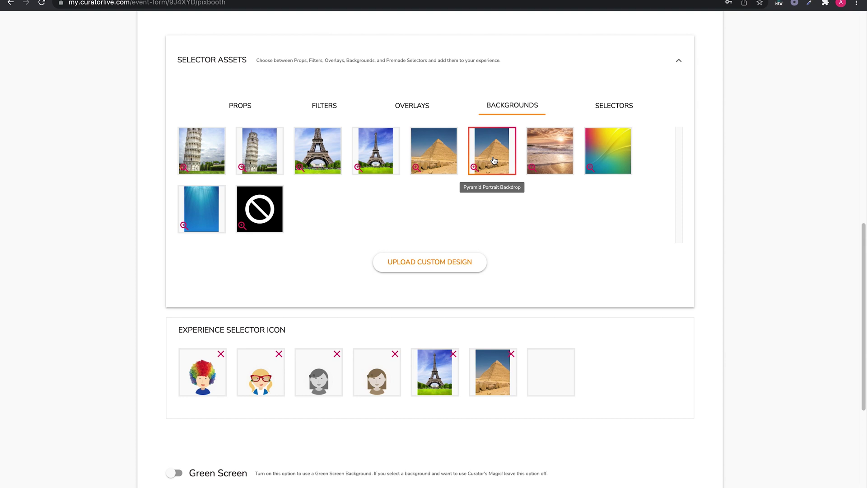
# Expand the 2. Boomerang section to show Image Size Medium, 10 frames and Fast speed
pyautogui.scroll(-2, 567, 296)
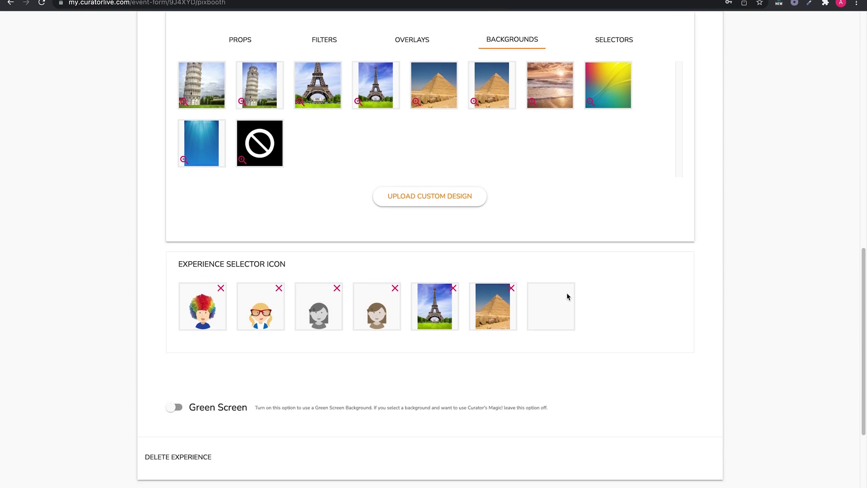
pyautogui.scroll(-1, 567, 296)
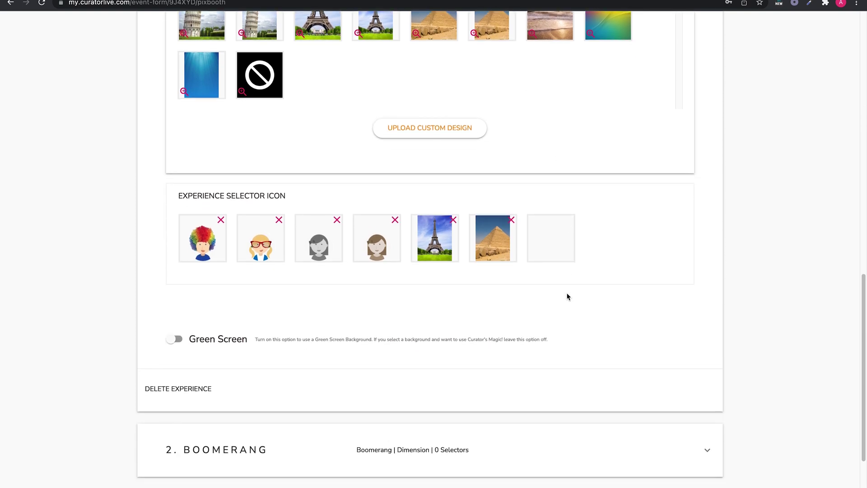
pyautogui.scroll(-3, 567, 296)
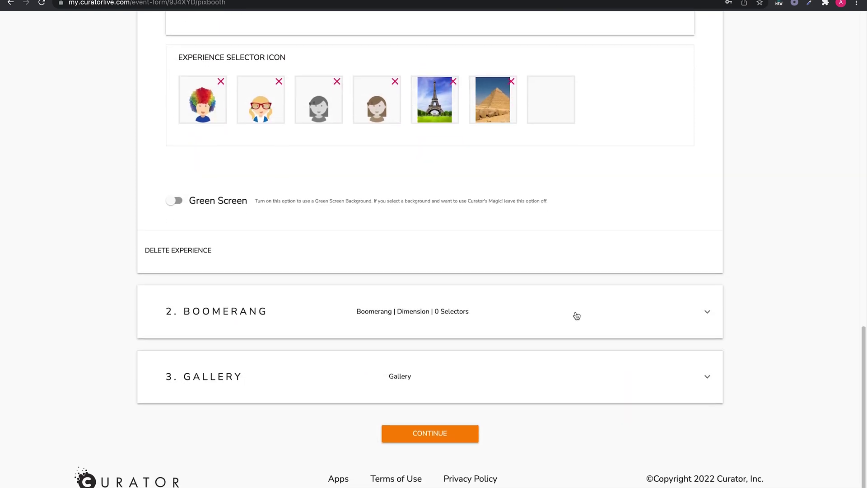
pyautogui.click(575, 313)
pyautogui.scroll(-2, 576, 315)
pyautogui.scroll(-3, 576, 314)
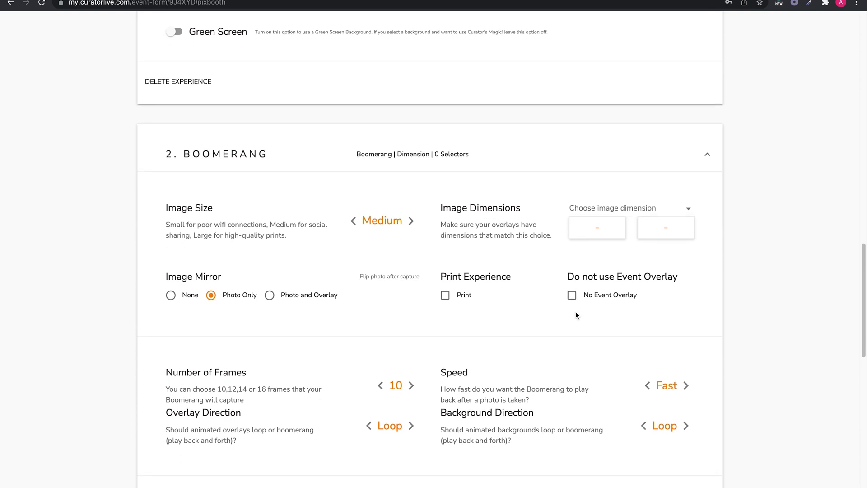
# Set the Boomerang image dimensions to the Square preset at 1600 by 1600
pyautogui.click(600, 216)
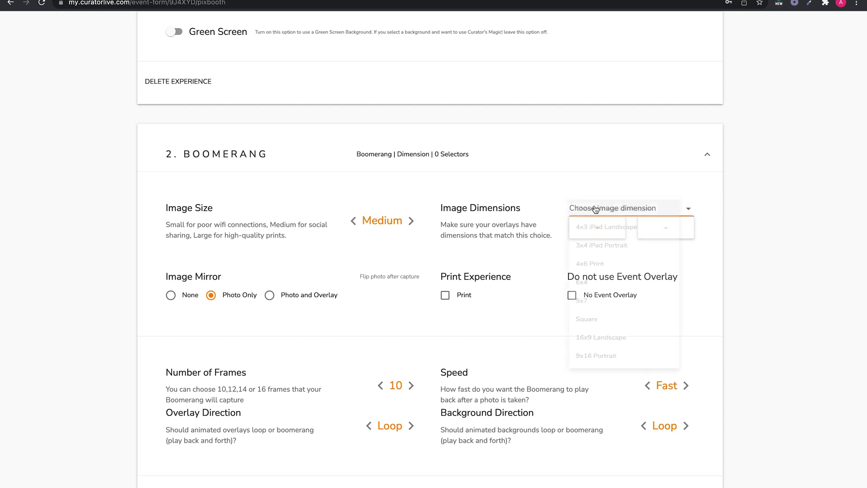
pyautogui.click(609, 354)
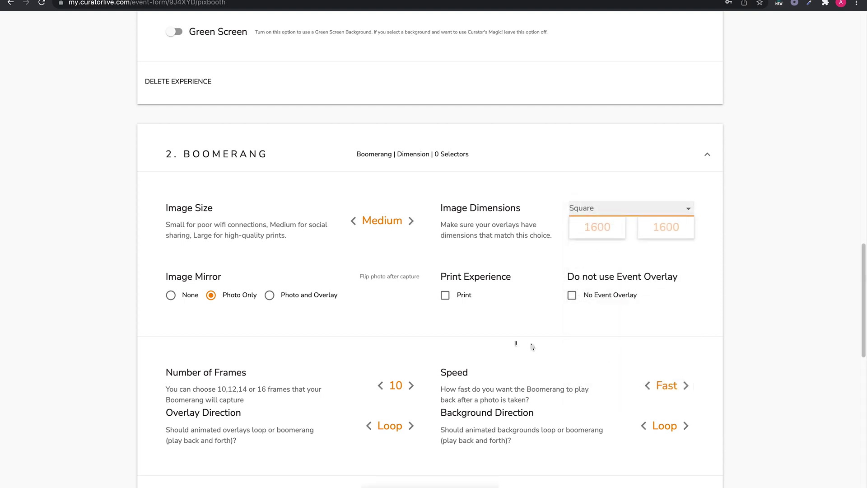
pyautogui.scroll(-3, 499, 336)
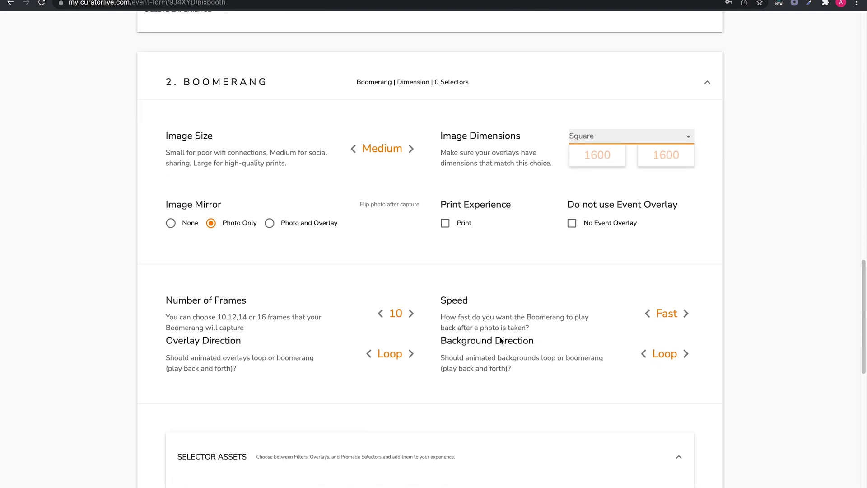
pyautogui.scroll(-3, 500, 341)
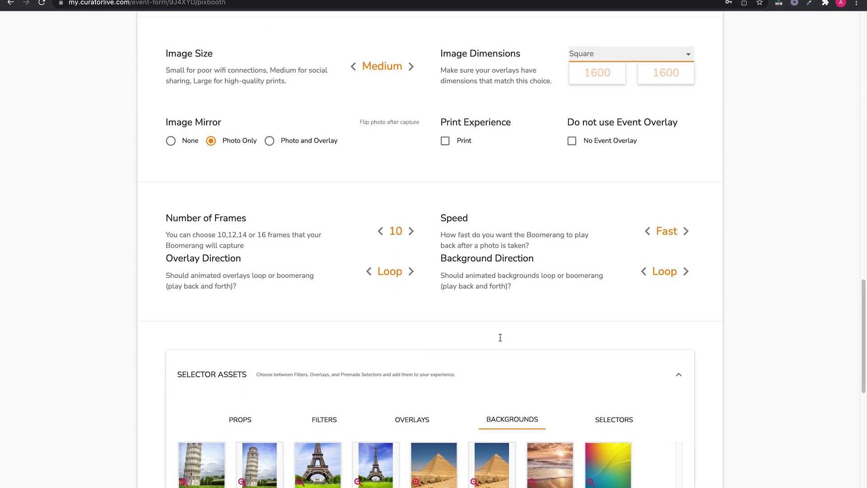
# Set the Boomerang Number of Frames to 12
pyautogui.click(411, 229)
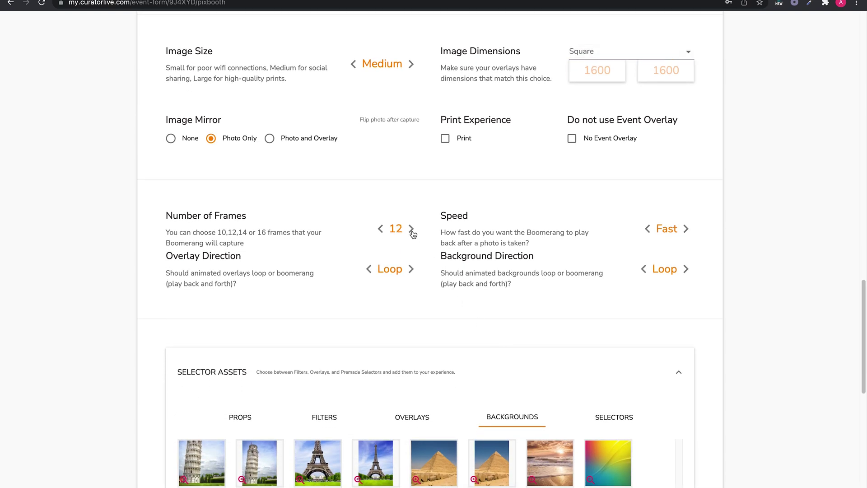
pyautogui.click(411, 229)
pyautogui.click(412, 230)
pyautogui.click(381, 230)
pyautogui.click(382, 231)
# Set the Boomerang playback speed to Super Fast
pyautogui.click(687, 230)
pyautogui.click(688, 230)
pyautogui.click(688, 230)
pyautogui.click(687, 230)
pyautogui.click(686, 229)
pyautogui.scroll(-3, 688, 233)
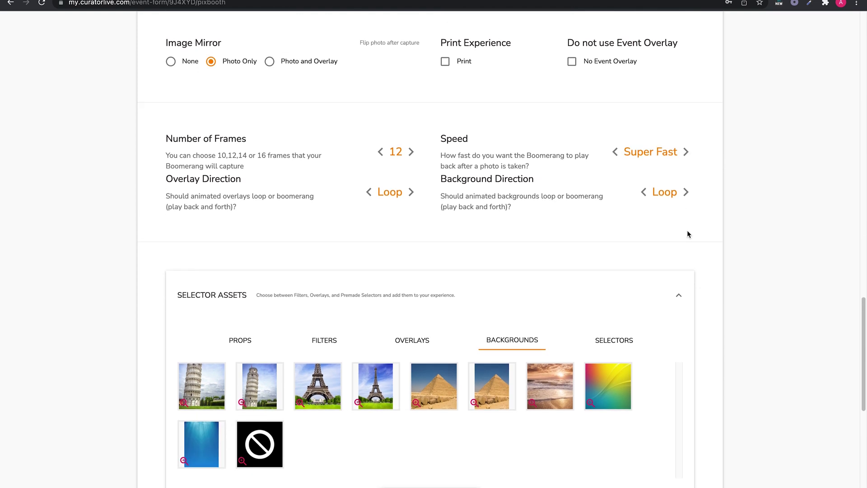
pyautogui.scroll(-3, 688, 234)
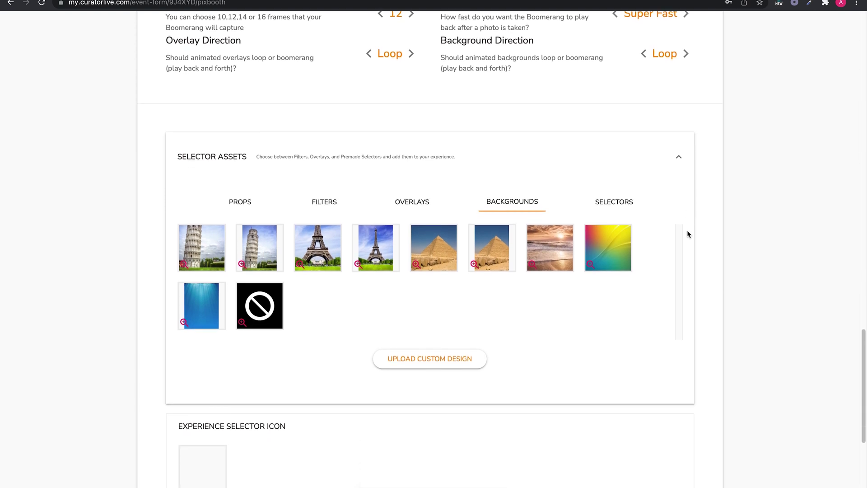
pyautogui.scroll(-2, 687, 231)
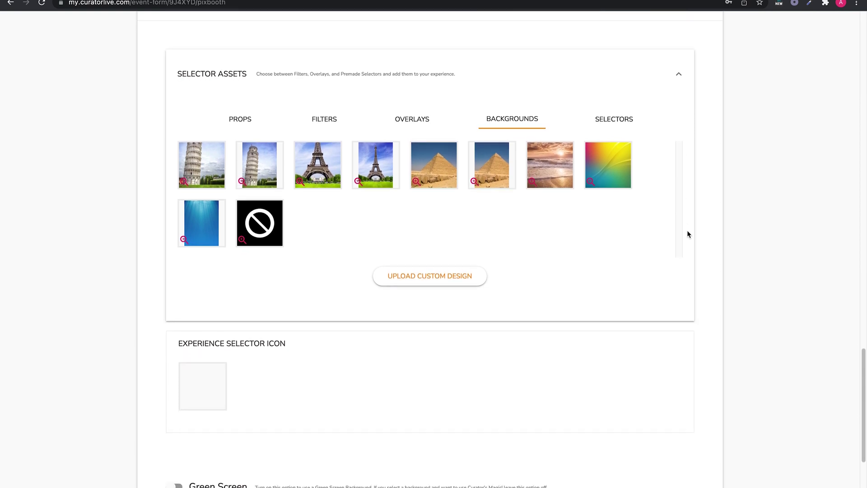
pyautogui.scroll(-1, 687, 234)
pyautogui.scroll(-3, 688, 234)
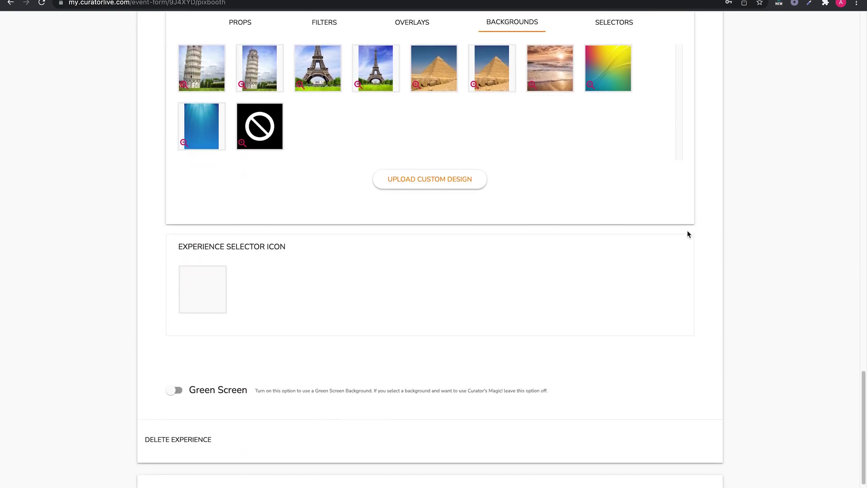
pyautogui.scroll(-1, 688, 234)
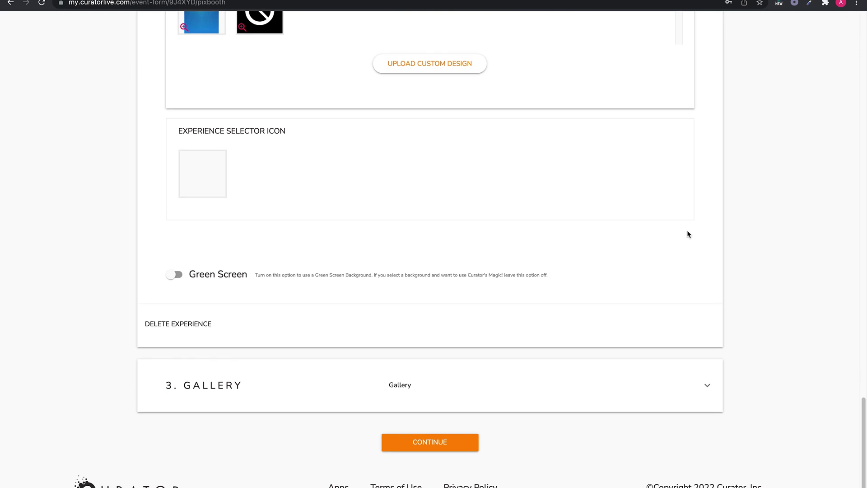
pyautogui.scroll(-1, 688, 234)
pyautogui.scroll(1, 687, 234)
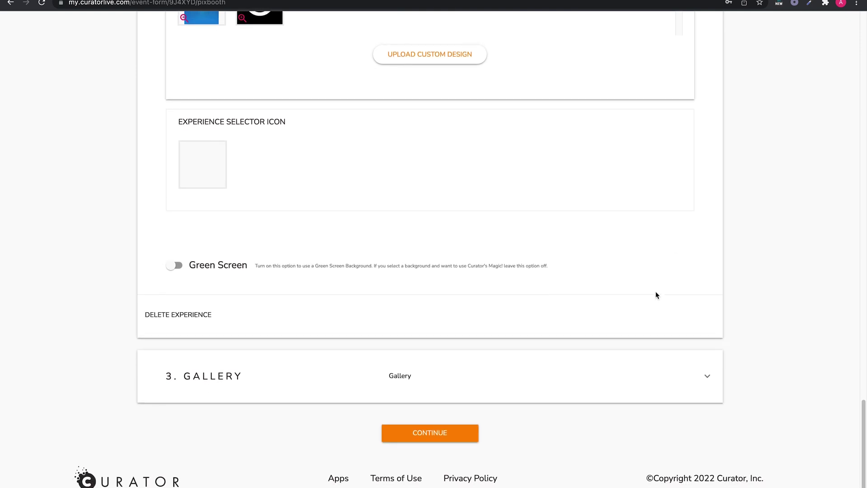
# Expand the 3. Gallery section, which holds only a Delete Experience option
pyautogui.click(646, 378)
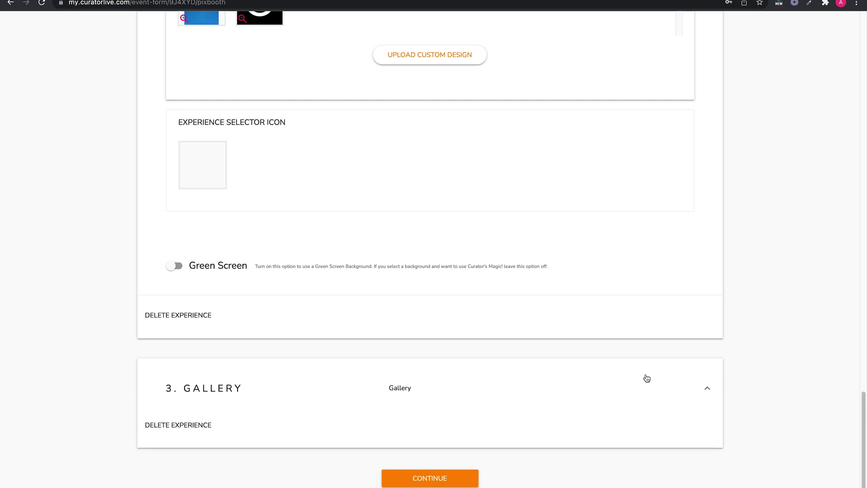
pyautogui.scroll(-1, 646, 378)
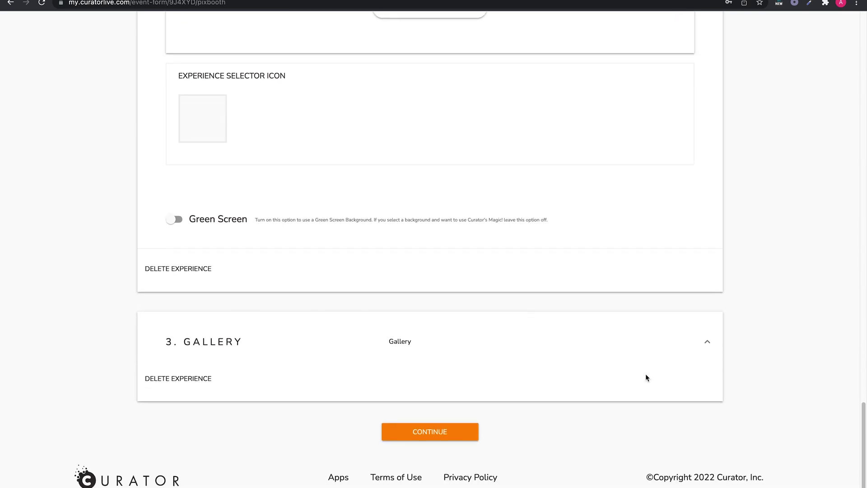